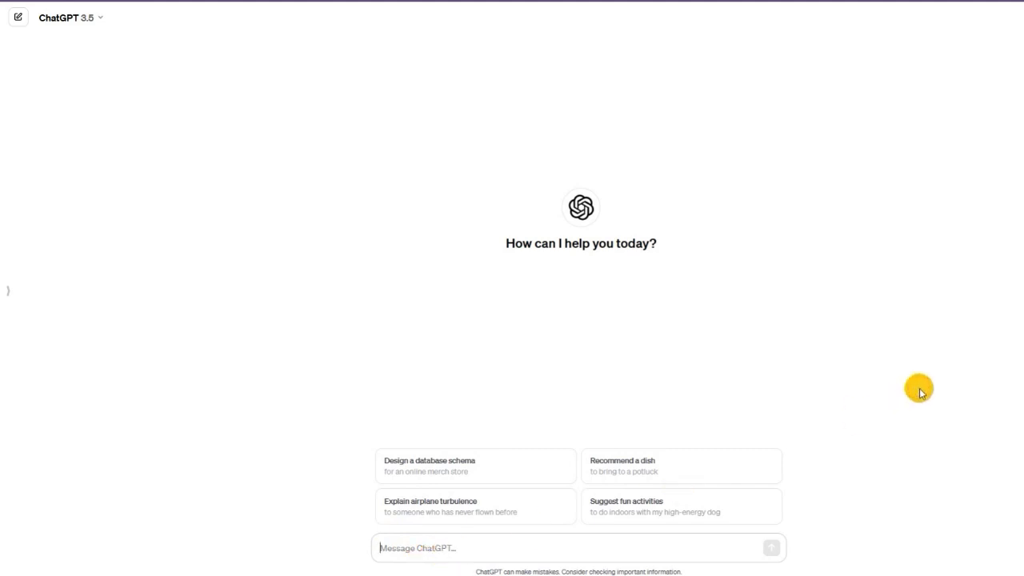
# - Ask ChatGPT to suggest a variety of themes for children's poems that would captivate young kids
pyautogui.write('i am interested in writnig')
pyautogui.press('BackSpace')
pyautogui.press('BackSpace')
pyautogui.press('BackSpace')
pyautogui.write('ing childrens poems and neew some int')
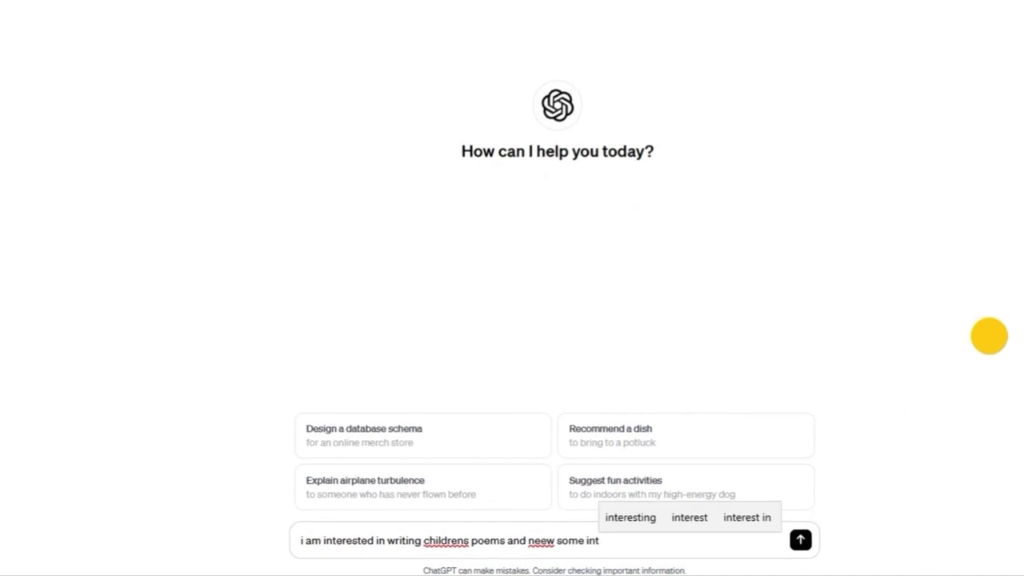
pyautogui.write('eresting topics to explore could yo')
pyautogui.write('u suggest a variety of themes that would')
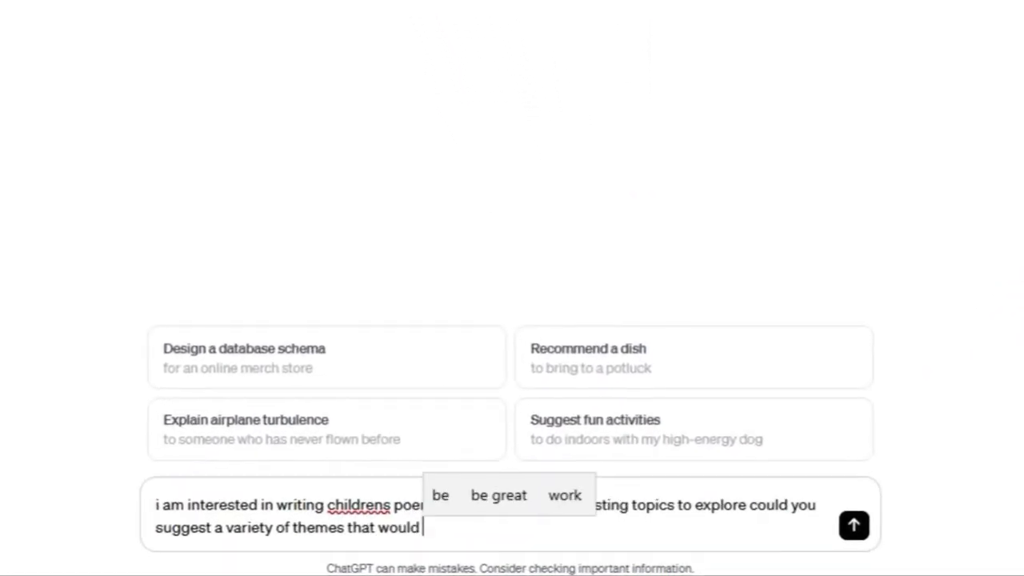
pyautogui.write(' captivate young kids')
pyautogui.press('Return')
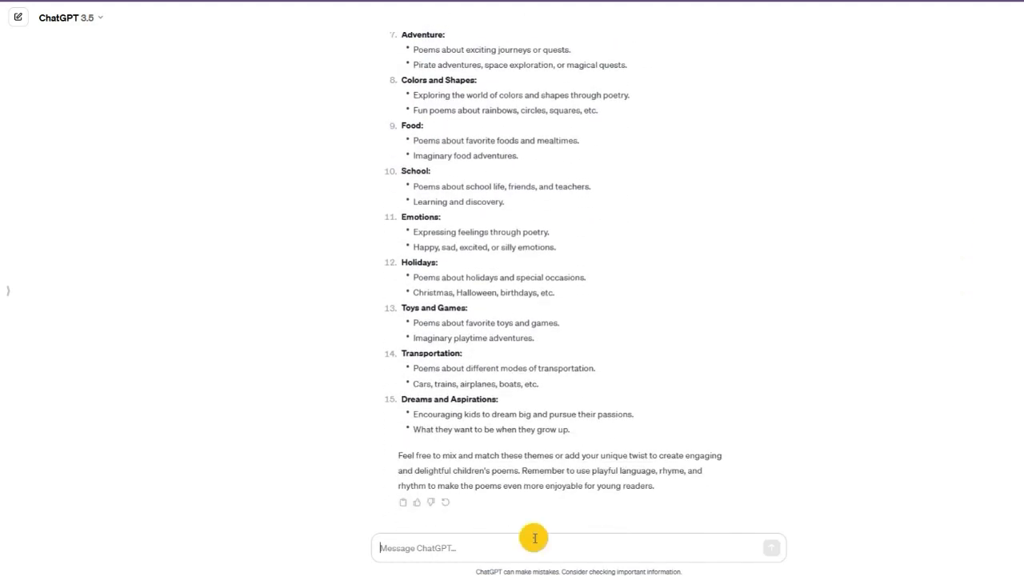
# - Ask ChatGPT to "write a short abc poem for kids"
pyautogui.write('write a short ab')
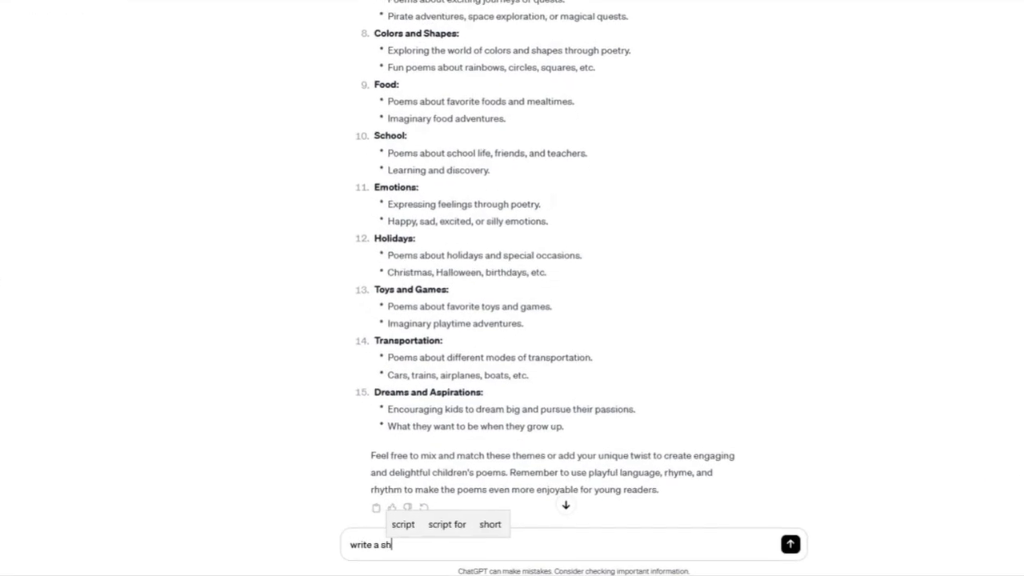
pyautogui.write('c poem for')
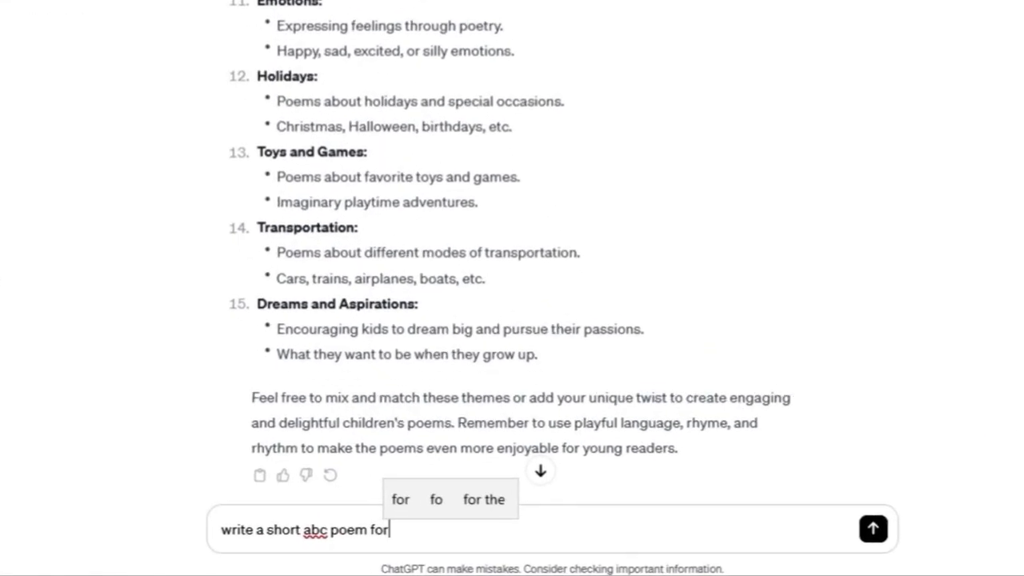
pyautogui.press('Return')
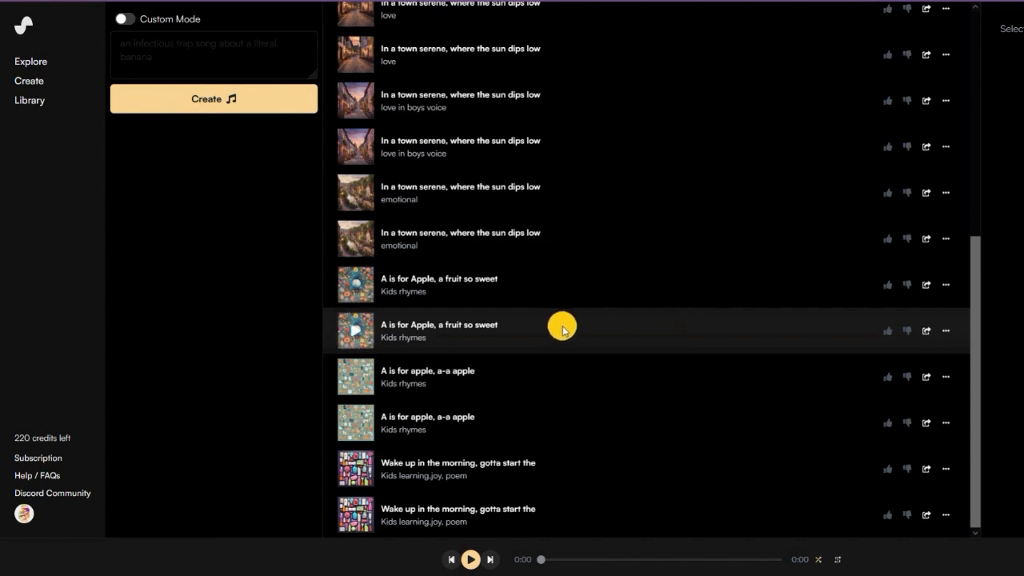
pyautogui.scroll(4, 562, 328)
pyautogui.scroll(-3, 563, 328)
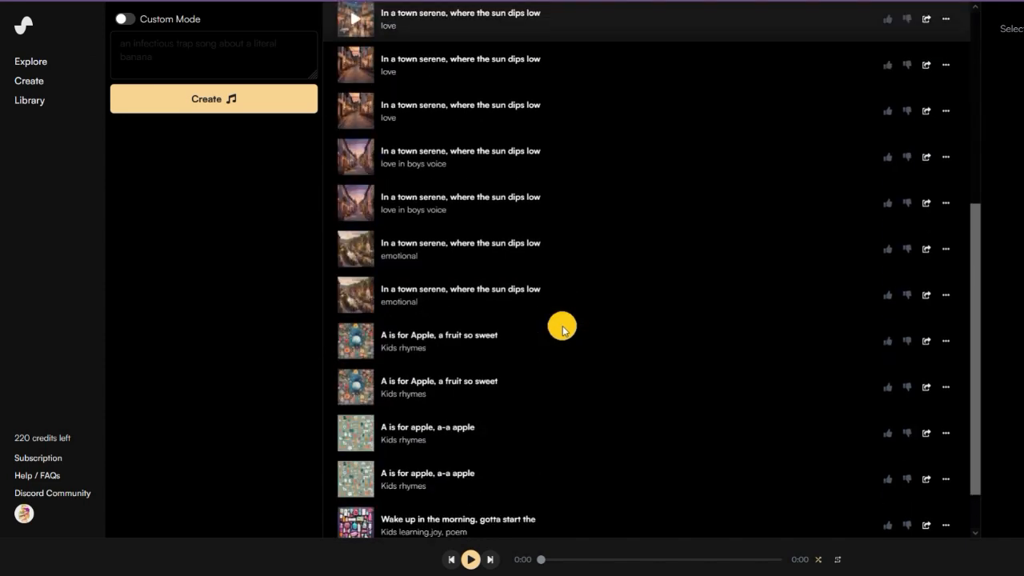
pyautogui.scroll(4, 562, 328)
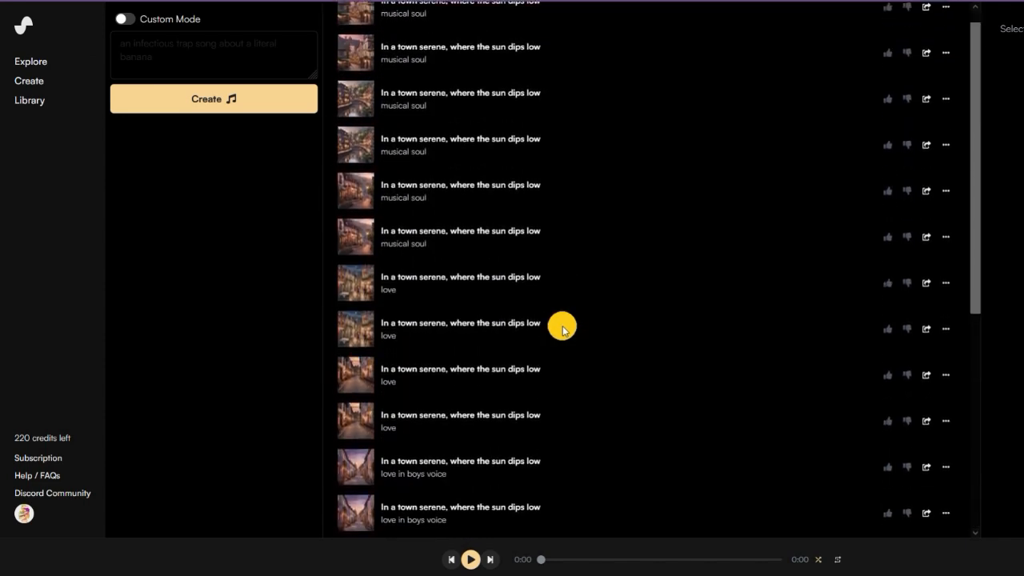
pyautogui.scroll(-5, 563, 328)
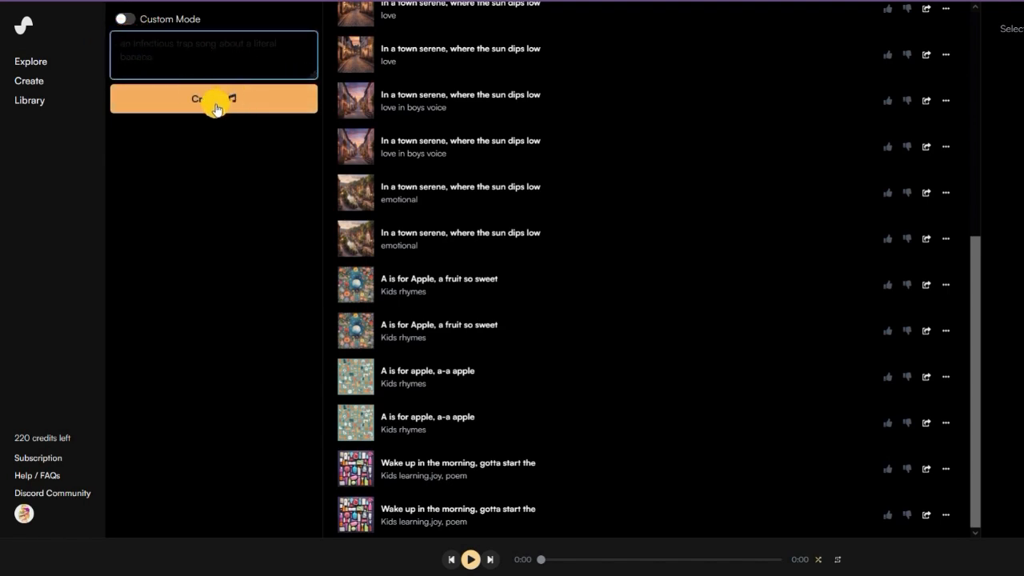
# - Turn on Custom Mode in Suno and paste verses A to L of the ChatGPT poem as the lyrics
pyautogui.click(126, 19)
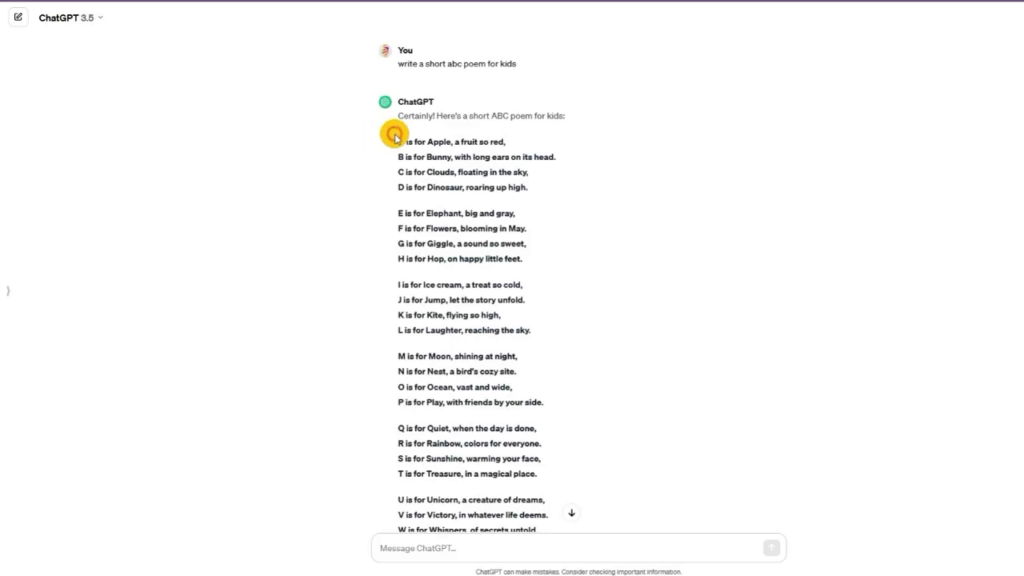
pyautogui.moveTo(393, 133); pyautogui.dragTo(542, 338)
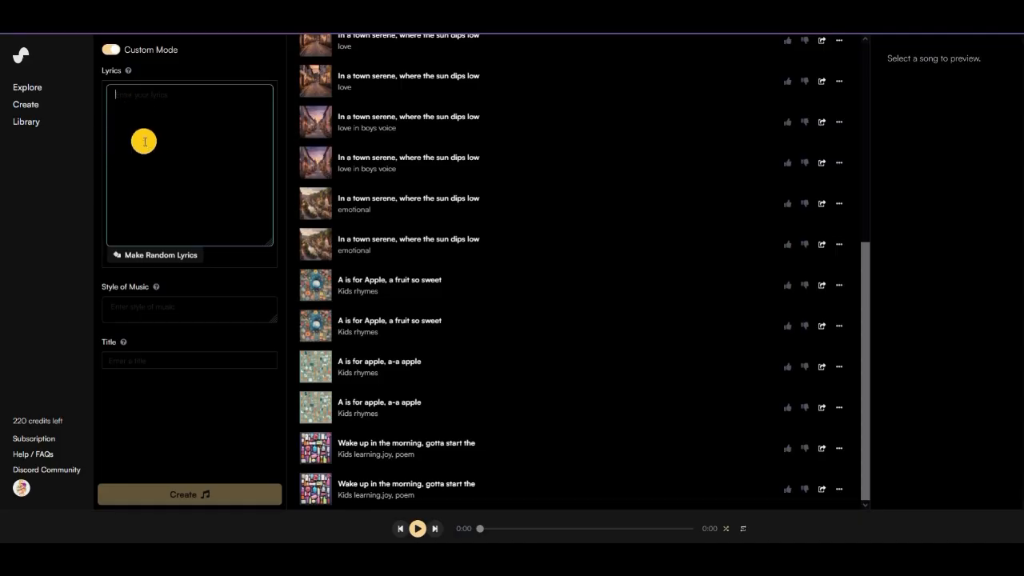
pyautogui.hotkey('ctrl', 'v')
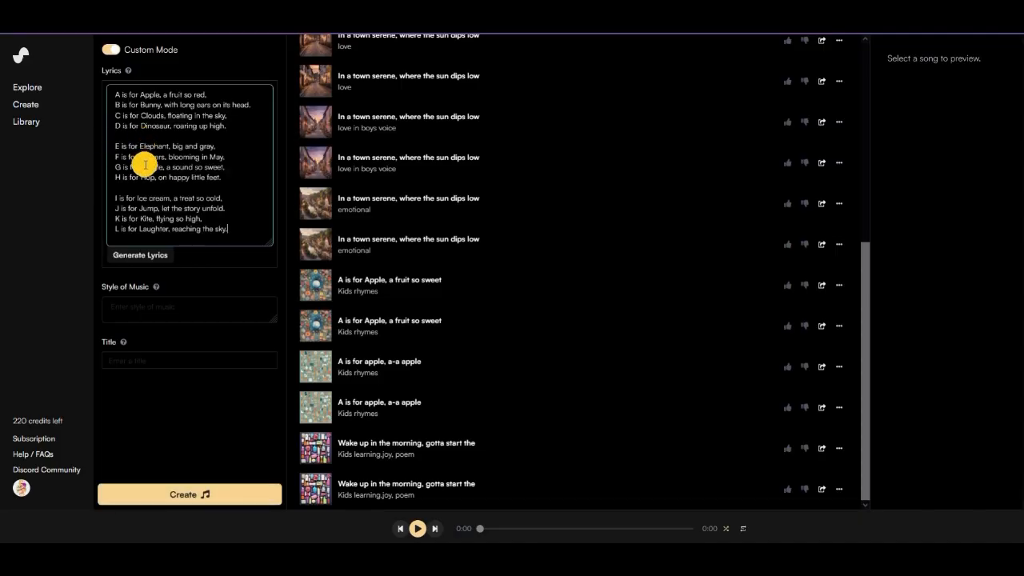
# - Generate song lyrics from the pasted poem, set the music style to "kids ,joy", and create the song titled "A to Z"
pyautogui.click(144, 255)
pyautogui.click(160, 301)
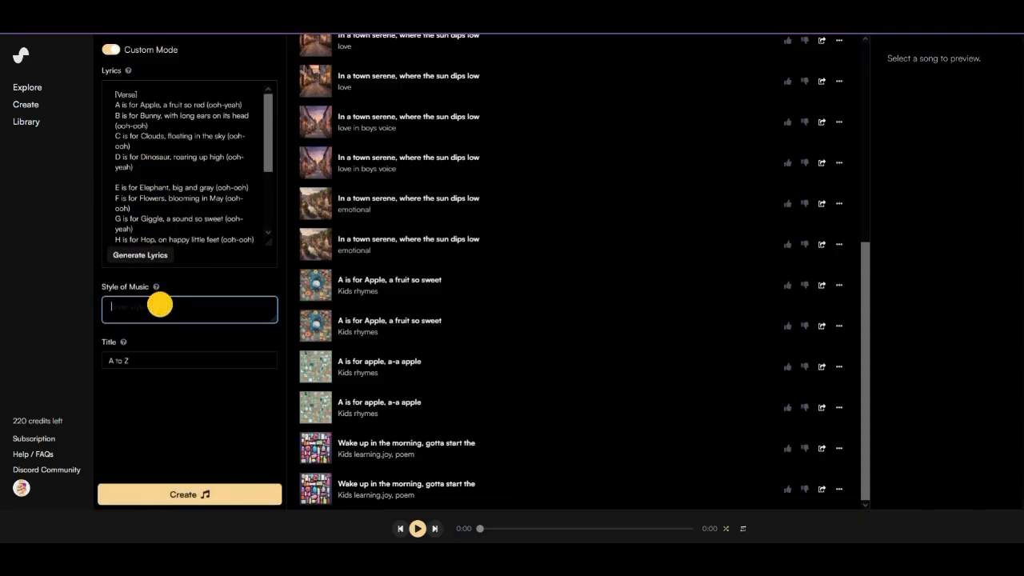
pyautogui.write('kids ,joy')
pyautogui.click(132, 365)
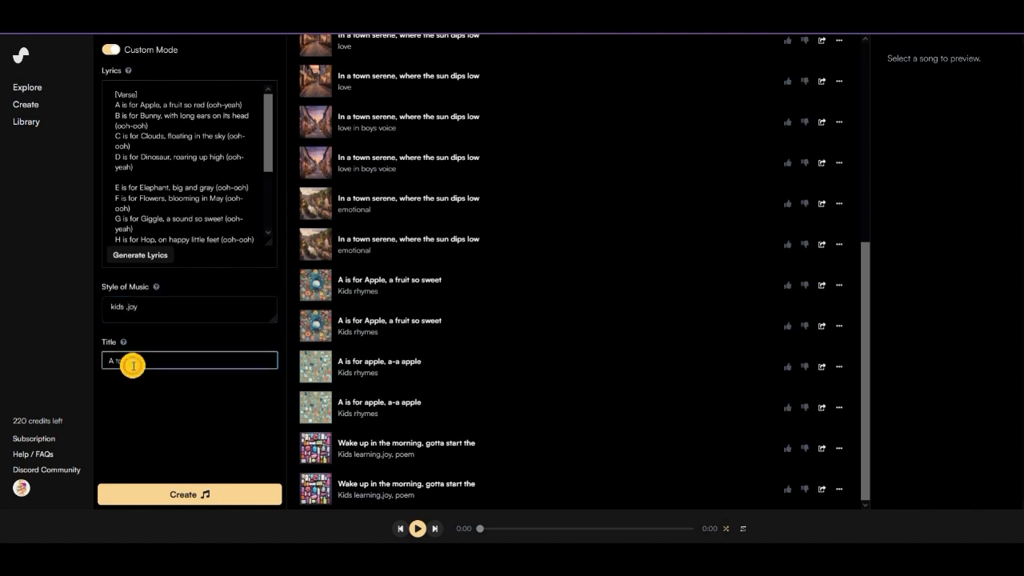
pyautogui.click(152, 494)
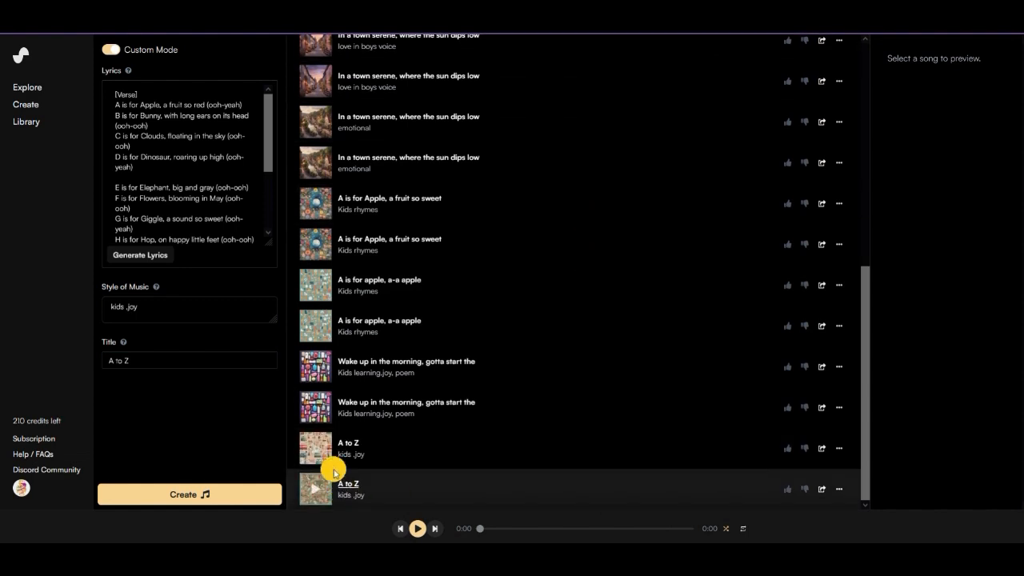
# - Listen to both new "A to Z" songs, pause the second one, and open its additional options
pyautogui.click(311, 454)
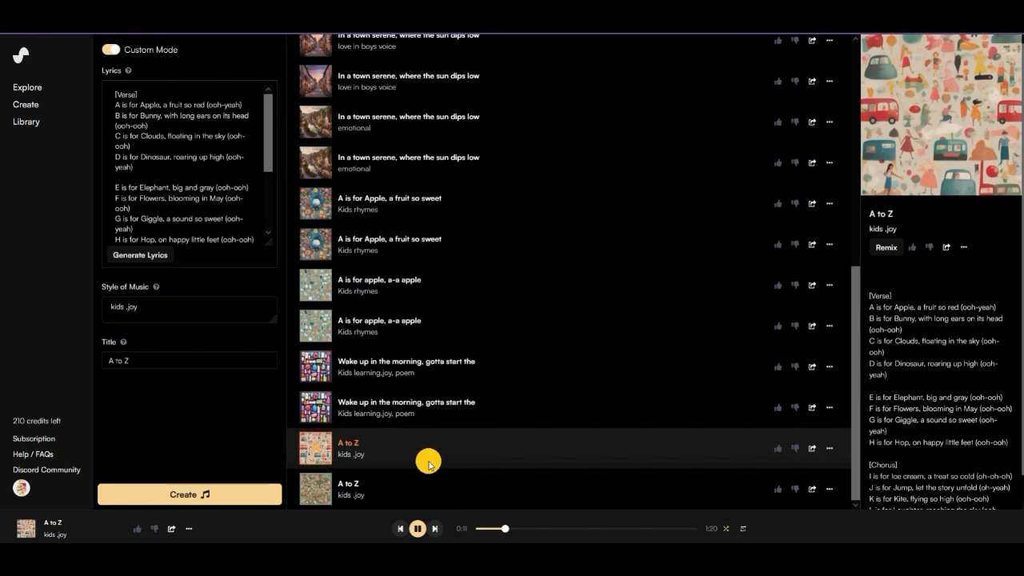
pyautogui.click(312, 491)
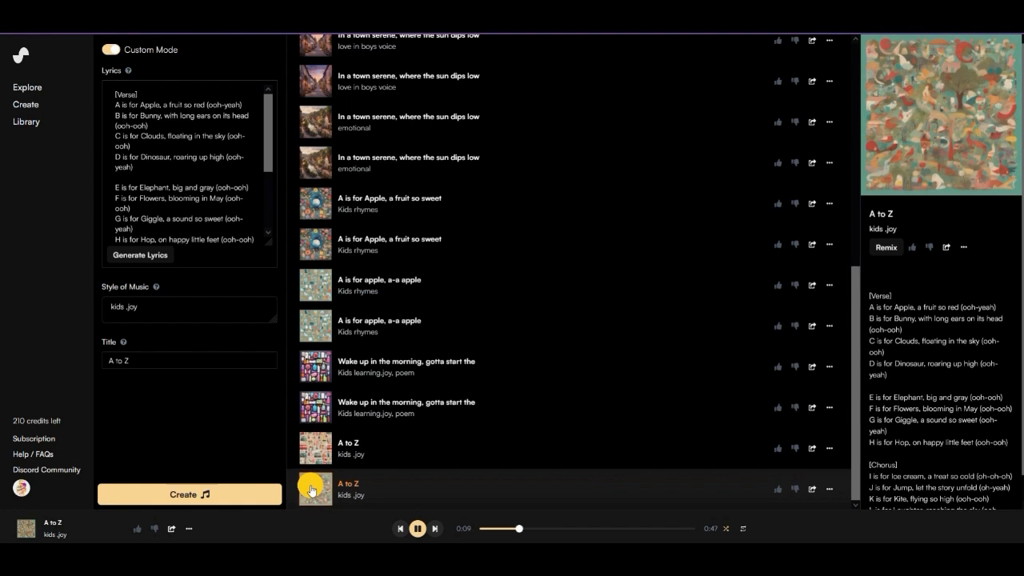
pyautogui.click(311, 490)
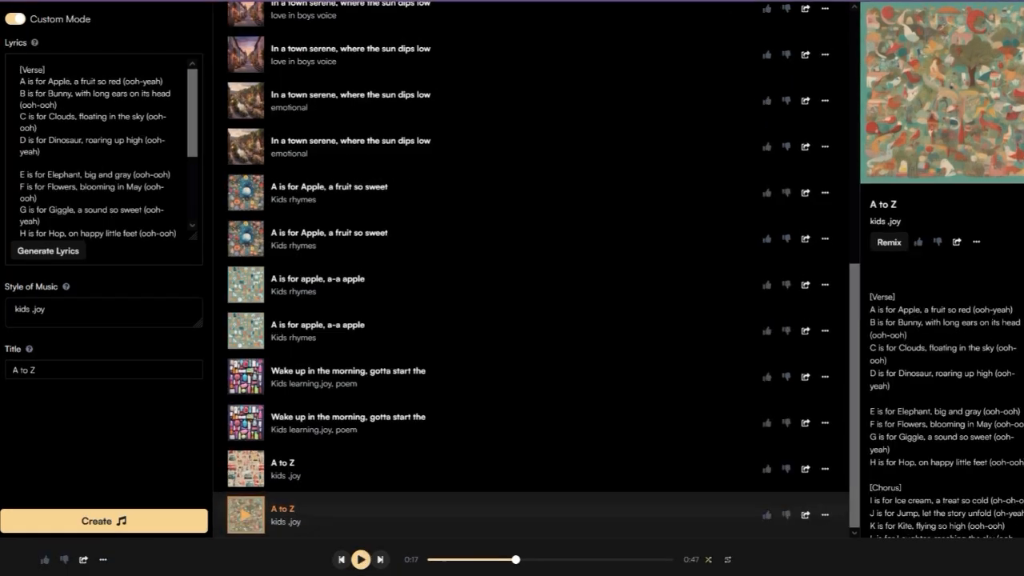
pyautogui.click(825, 516)
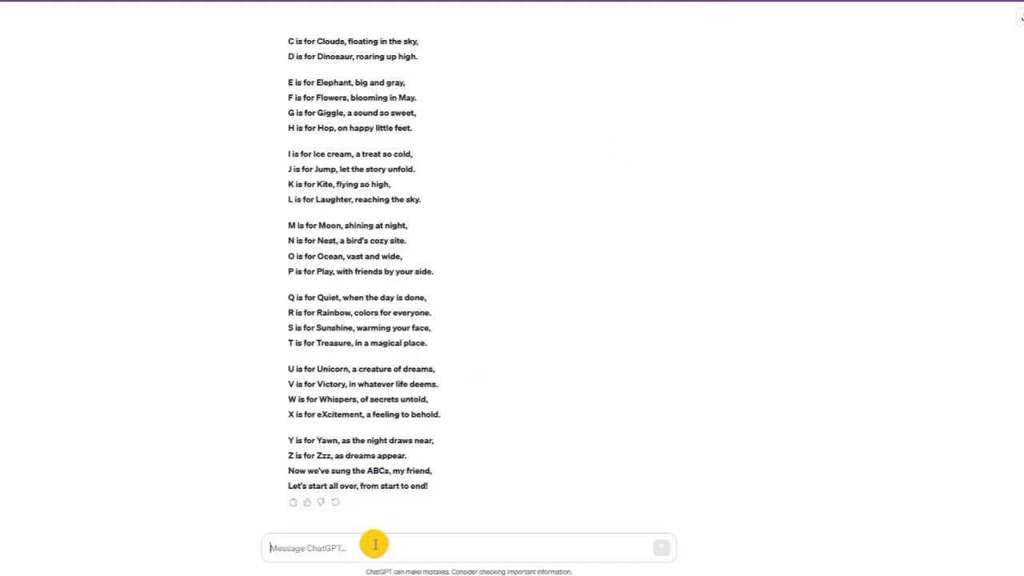
# - Switch to ChatGPT and ask it to "write 2 prompts for each scene for text to image generate"
pyautogui.click(375, 548)
pyautogui.write('write 2 prom')
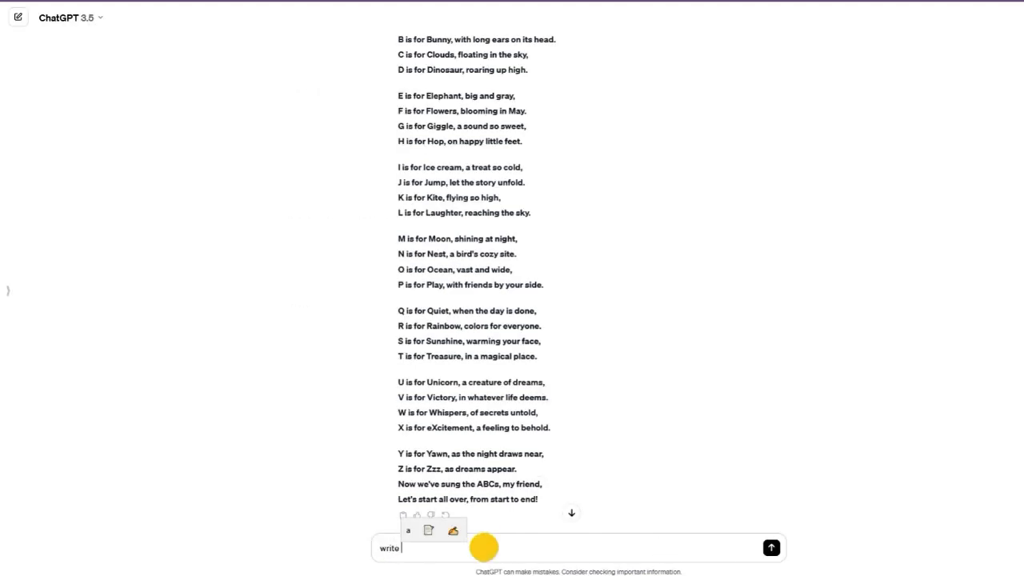
pyautogui.press('BackSpace')
pyautogui.press('BackSpace')
pyautogui.press('BackSpace')
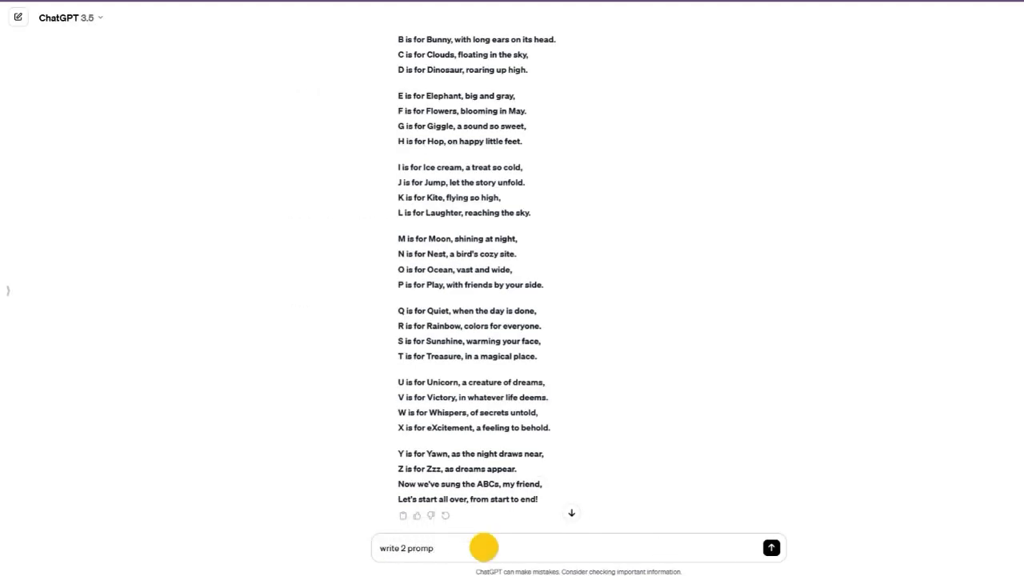
pyautogui.write('ts for each for text t')
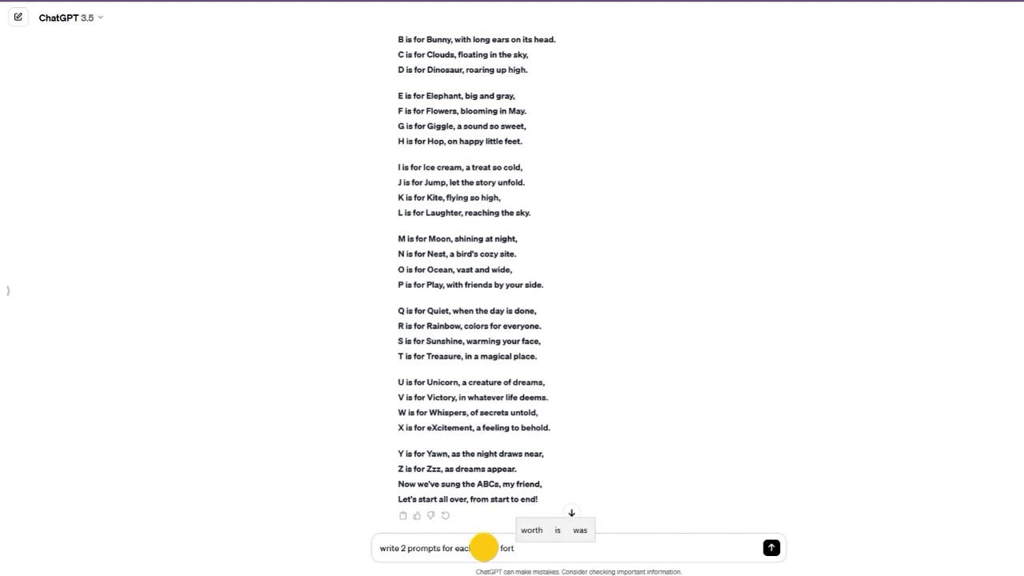
pyautogui.write('o image gen')
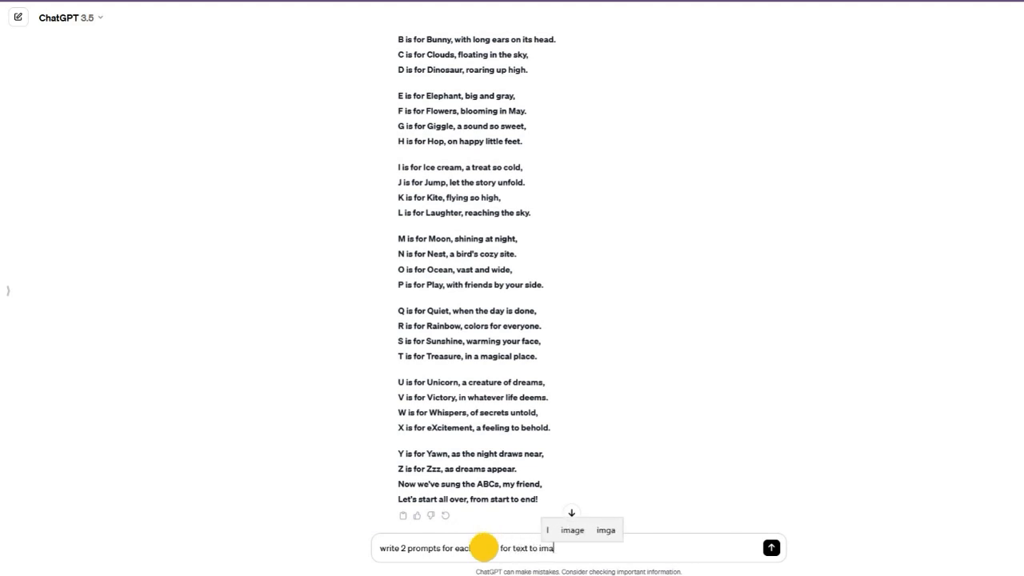
pyautogui.click(640, 530)
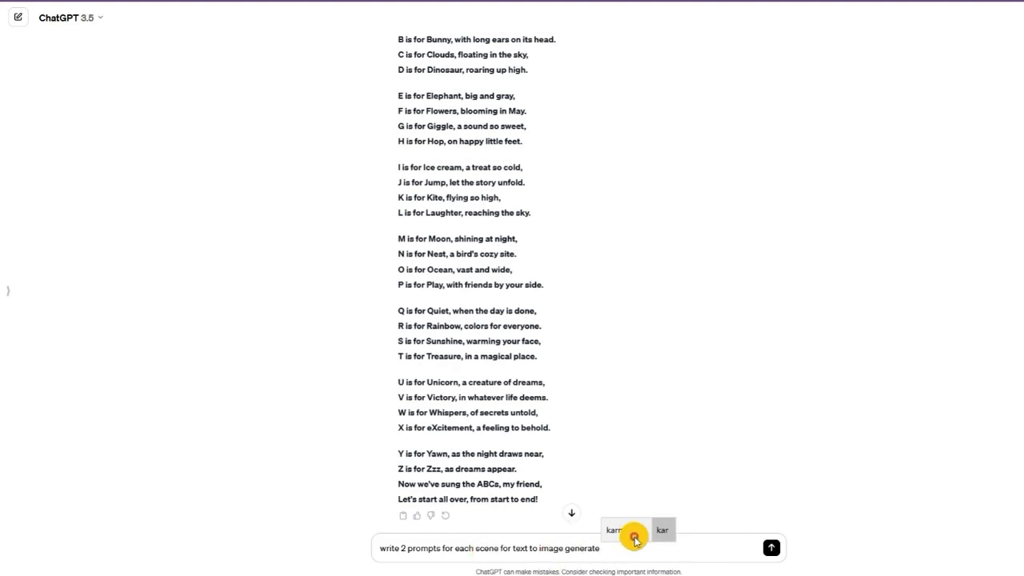
pyautogui.press('Return')
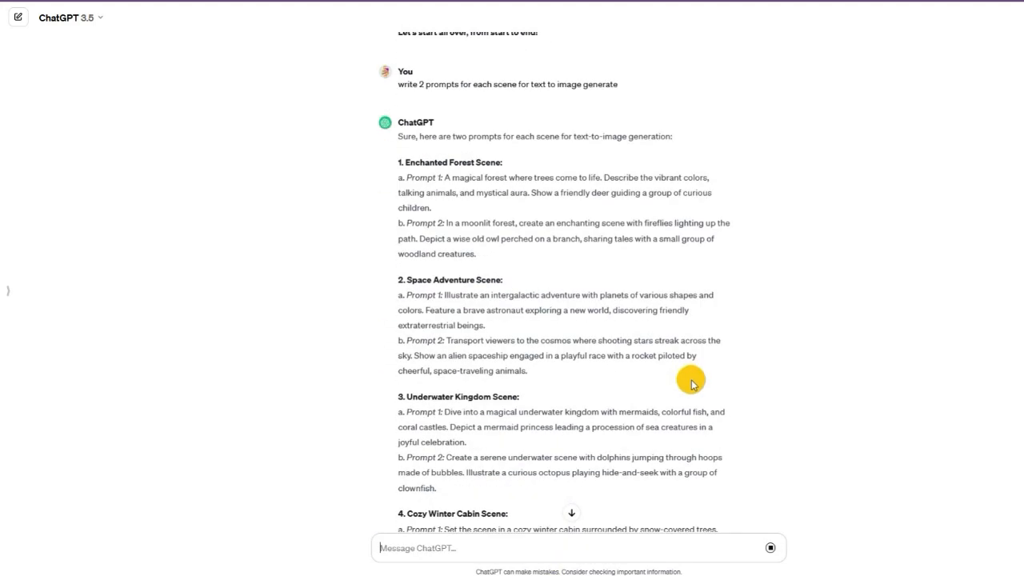
# - Review the scene prompts, then open the Playground AI image creator from the Google results and start a new board
pyautogui.scroll(-2, 655, 240)
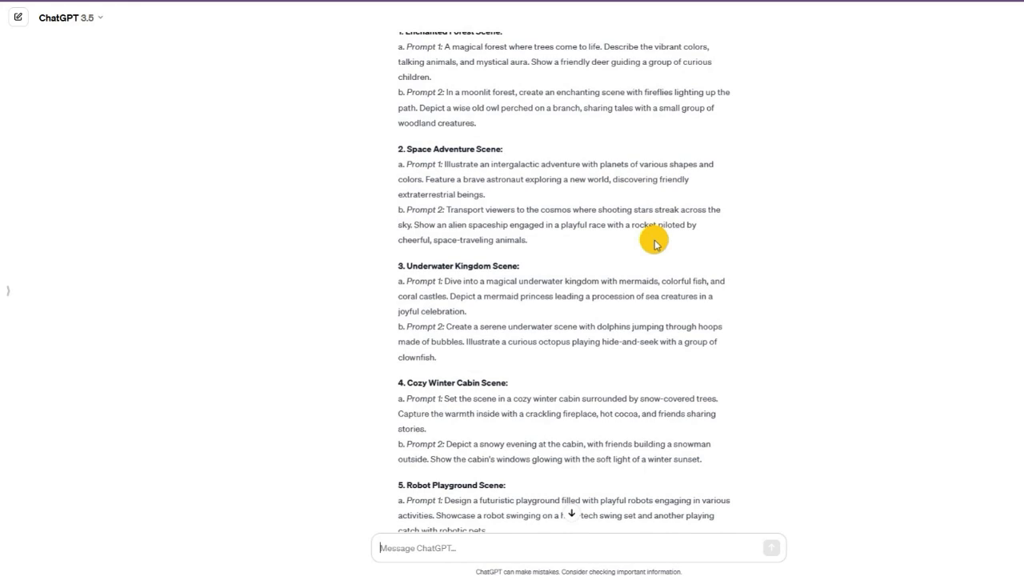
pyautogui.scroll(-2, 608, 249)
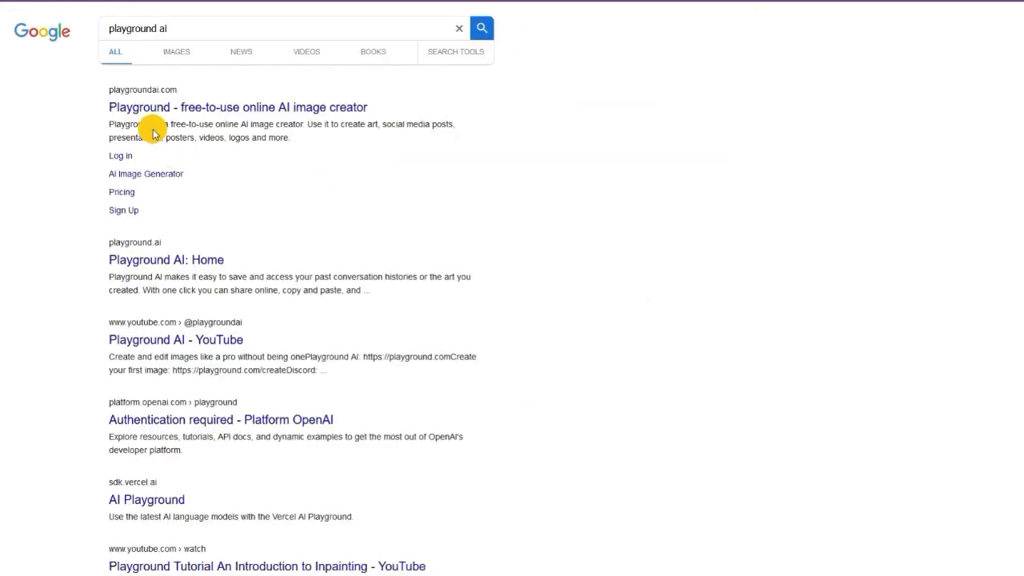
pyautogui.click(156, 112)
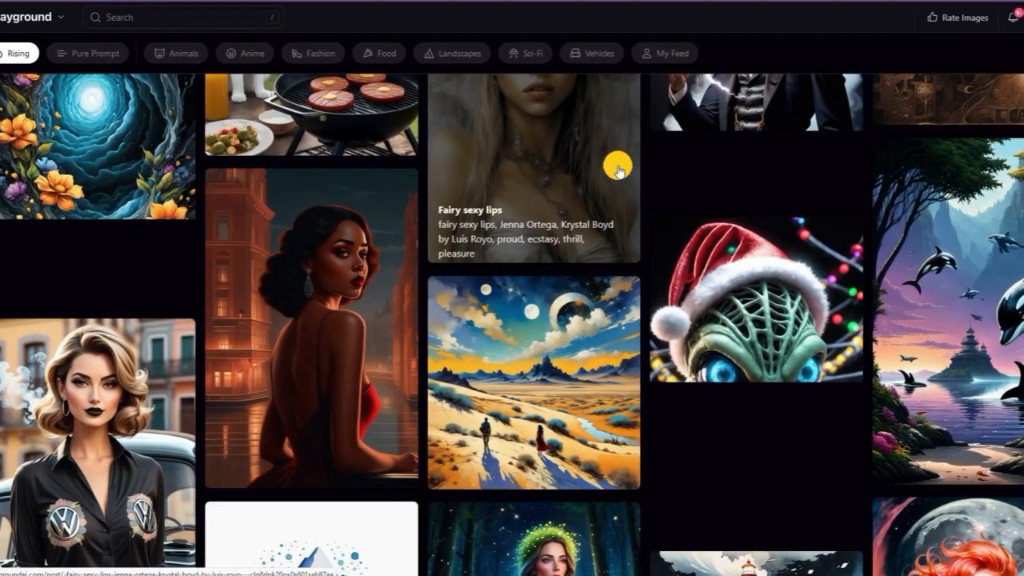
pyautogui.click(1005, 18)
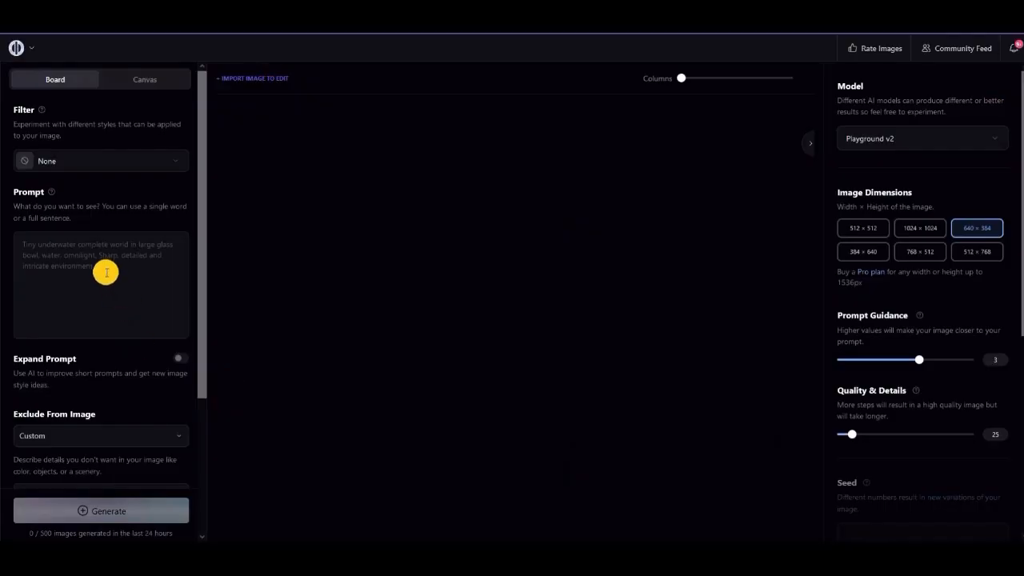
# - Enter the magical forest prompt with the friendly deer guiding curious children, and generate images with the filter left at None
pyautogui.write('A magical forest where trees come to life. Describe the vibrant colors, talking animals, and mystical aura. Show a friendly deer guiding a group of curious children.')
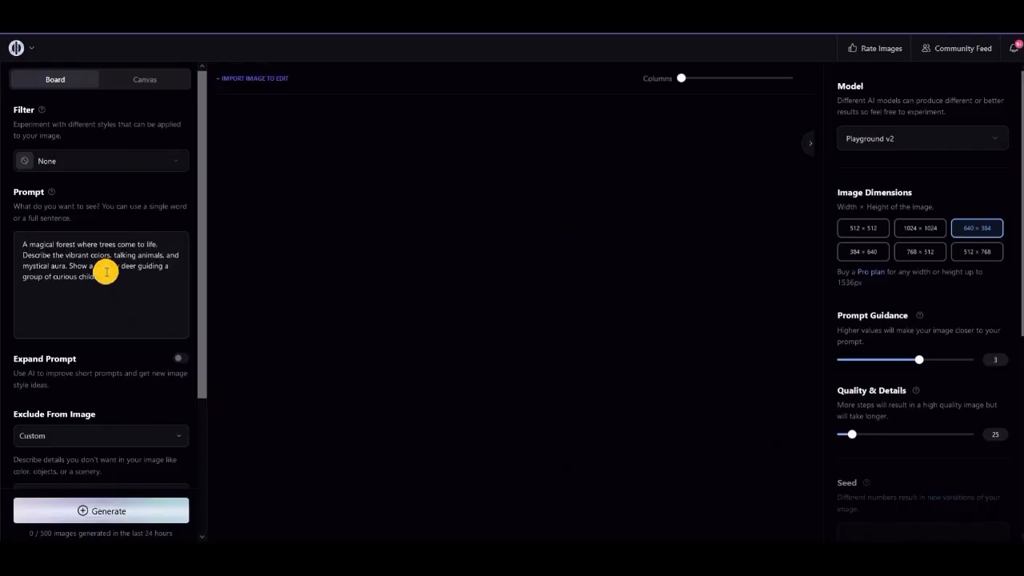
pyautogui.click(86, 162)
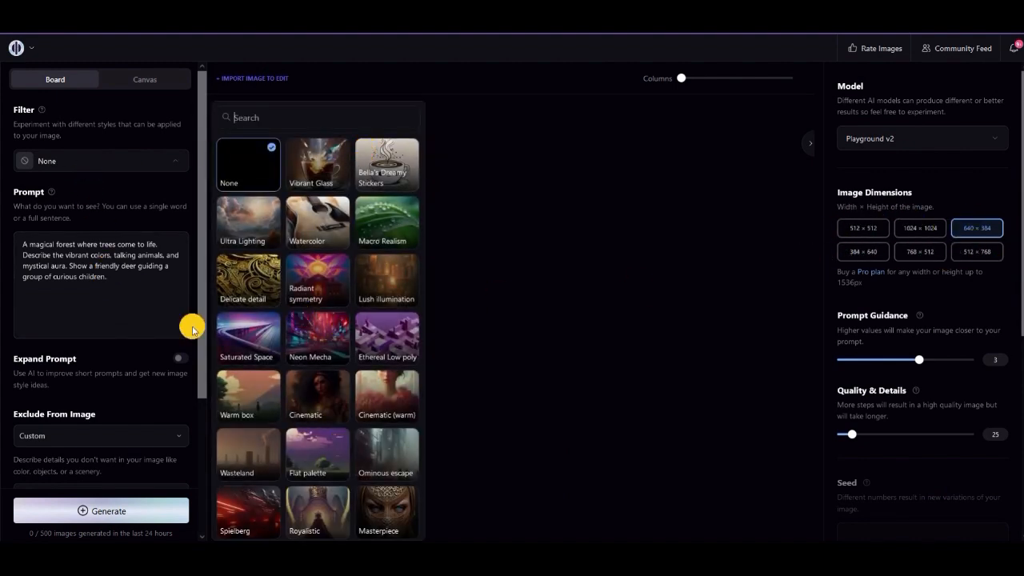
pyautogui.click(91, 509)
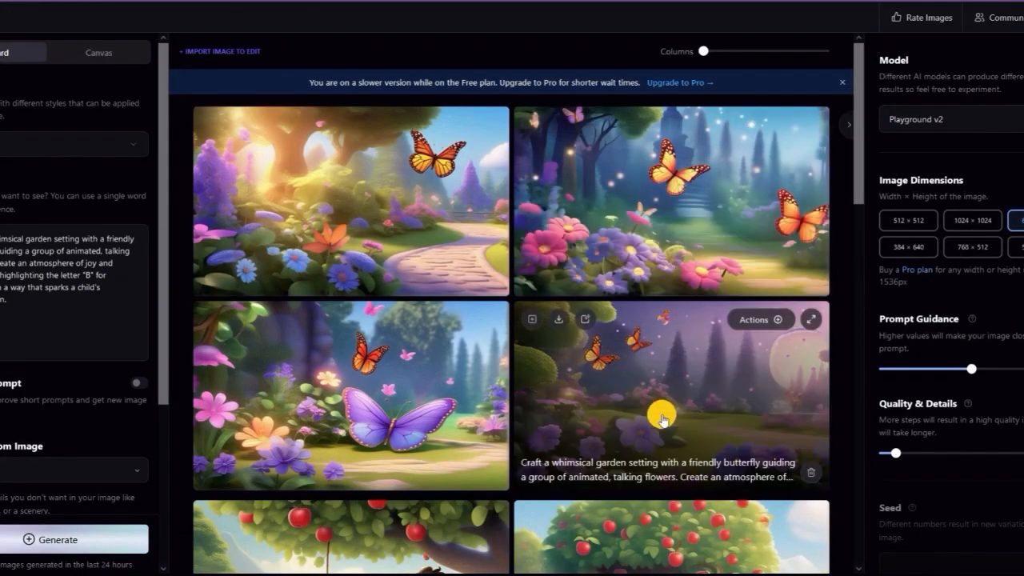
# - Generate images from the nighttime prompt of a child riding a fluffy cloud, linked to the letter "D" for Dreams
pyautogui.scroll(-1, 661, 414)
pyautogui.scroll(1, 701, 166)
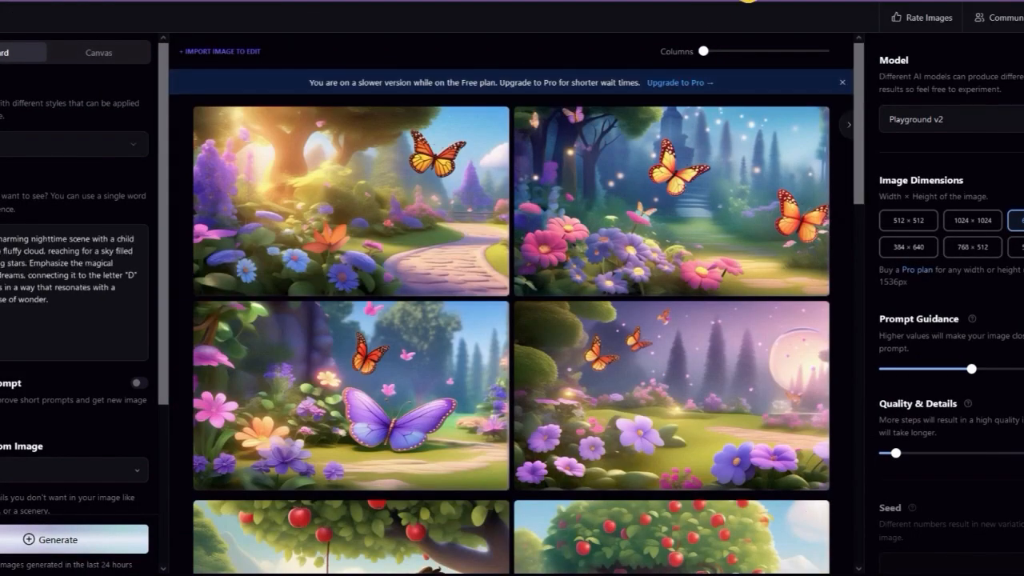
pyautogui.click(83, 533)
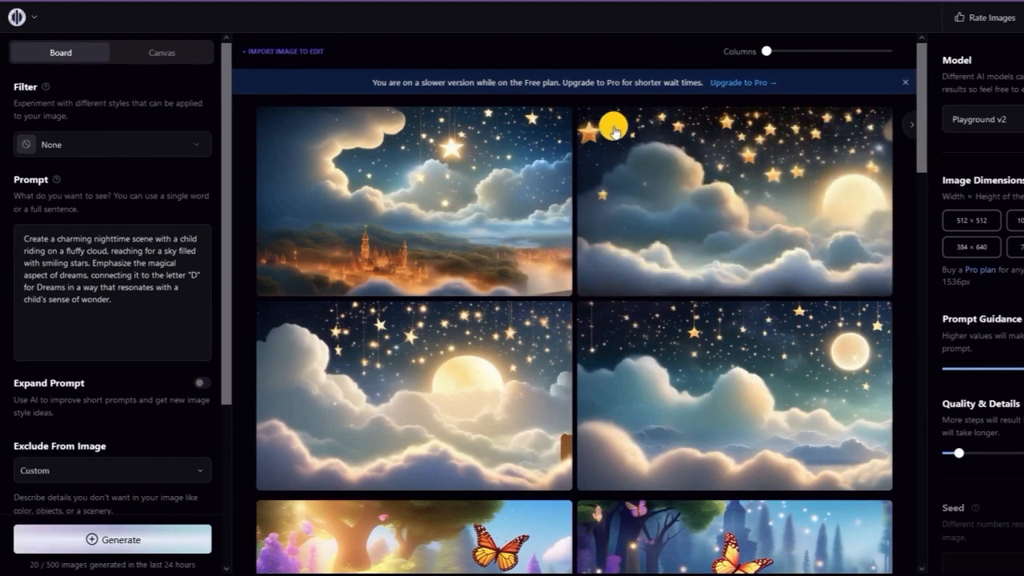
pyautogui.moveTo(615, 131)
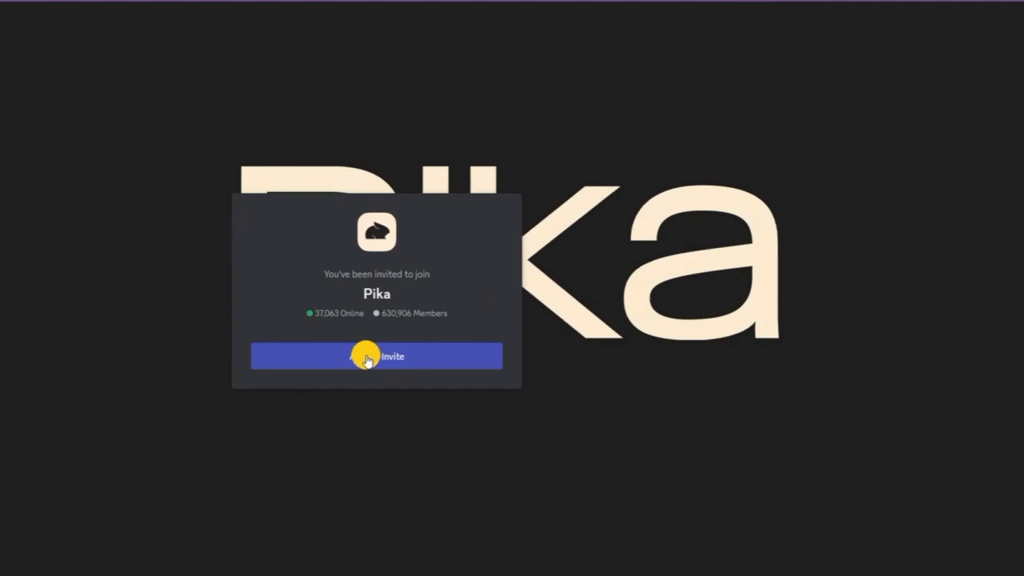
# - Accept the Pika invite in Discord and use /animate on the image of a child chasing a butterfly through a sunny meadow
pyautogui.click(359, 355)
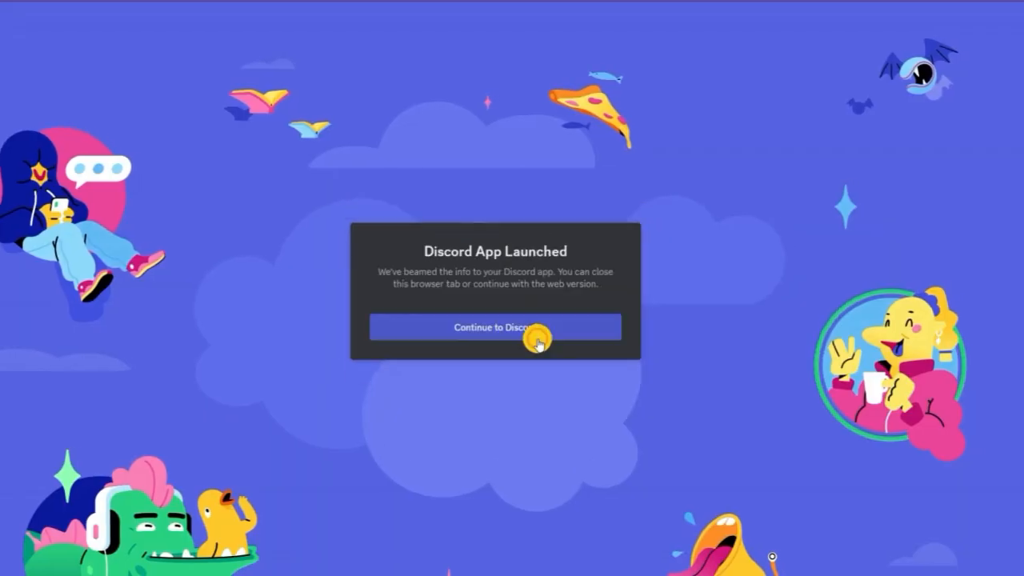
pyautogui.click(536, 341)
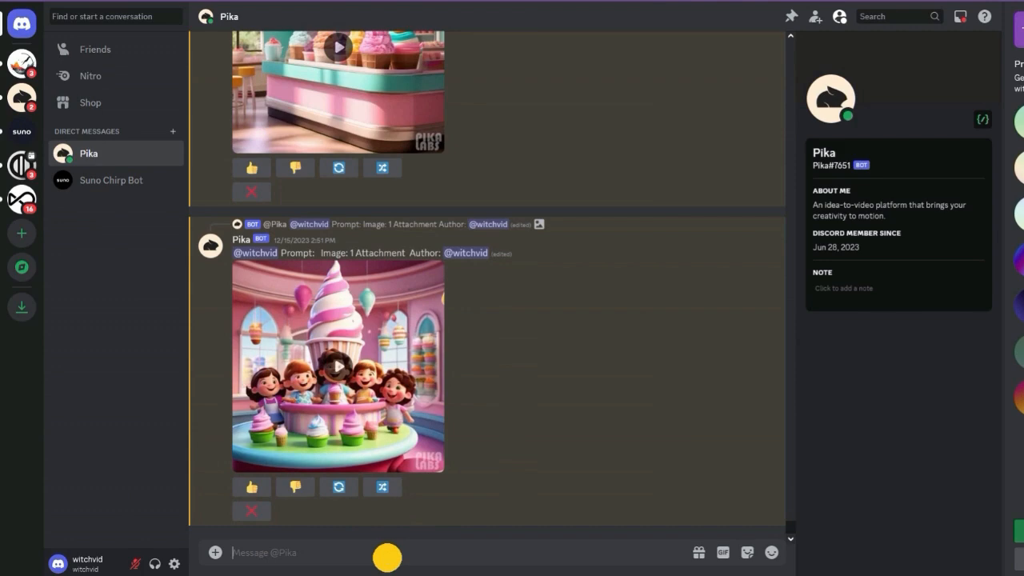
pyautogui.write('/')
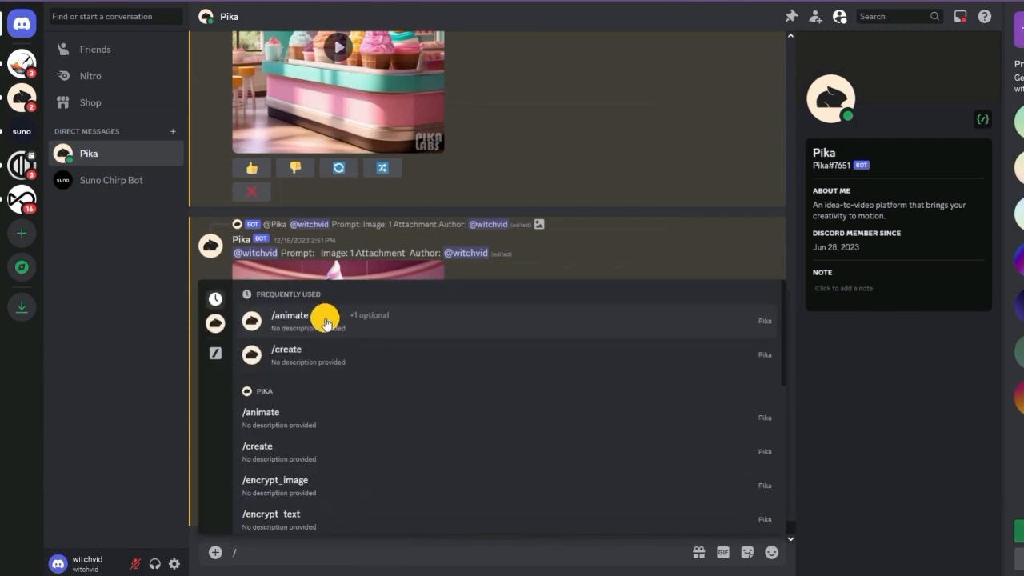
pyautogui.click(326, 323)
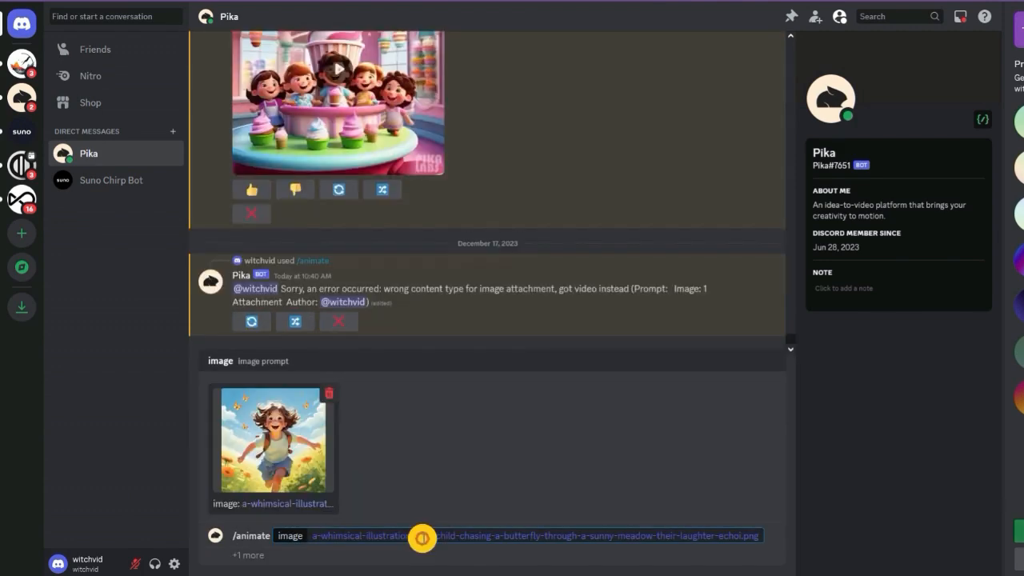
pyautogui.press('Return')
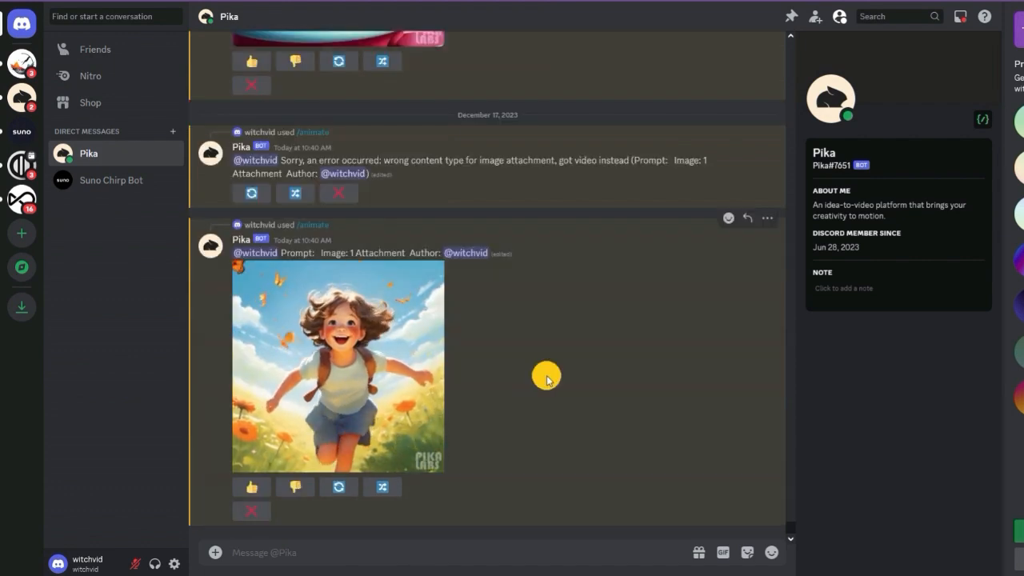
pyautogui.scroll(5, 609, 353)
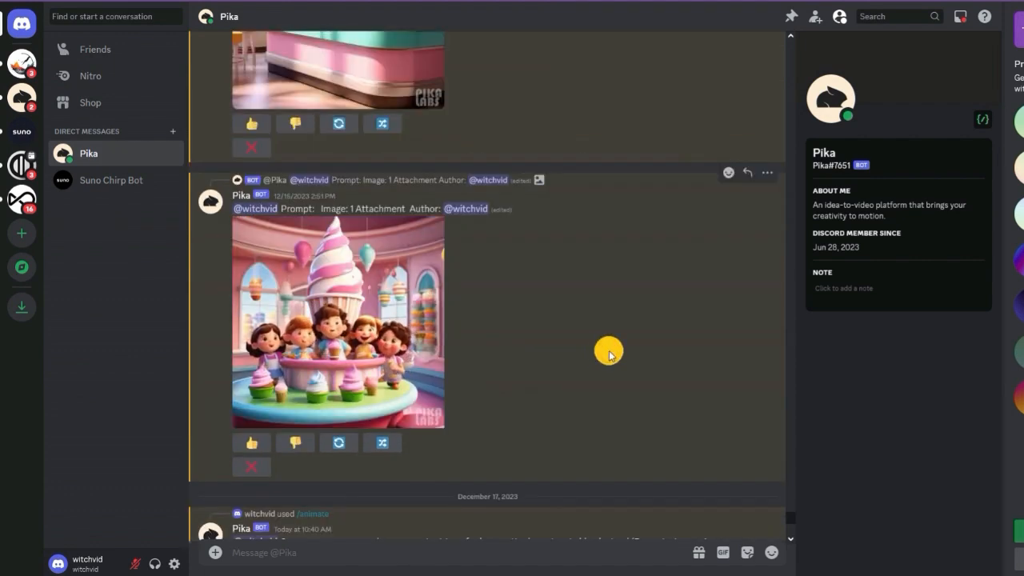
pyautogui.scroll(1, 608, 353)
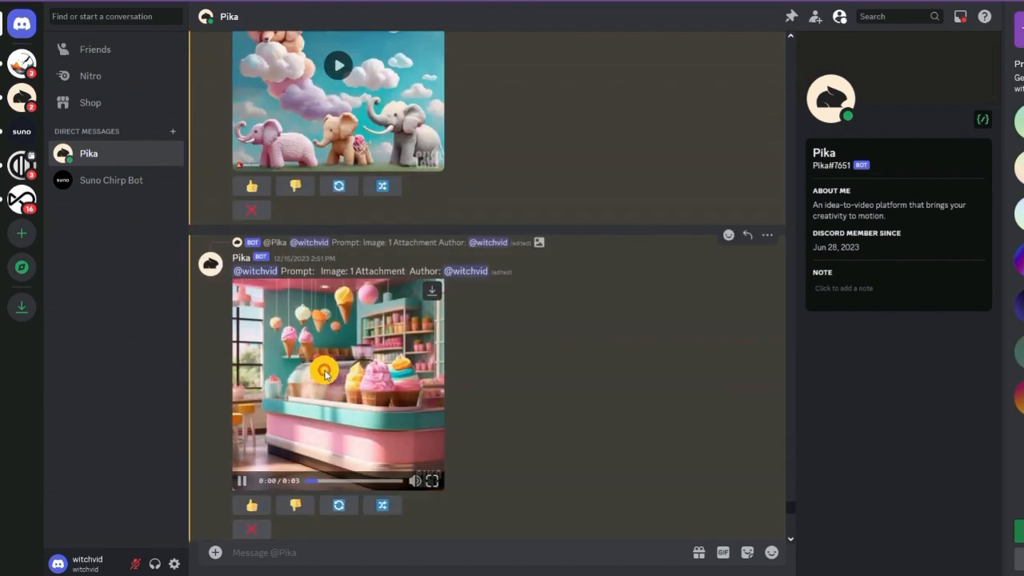
pyautogui.scroll(8, 352, 379)
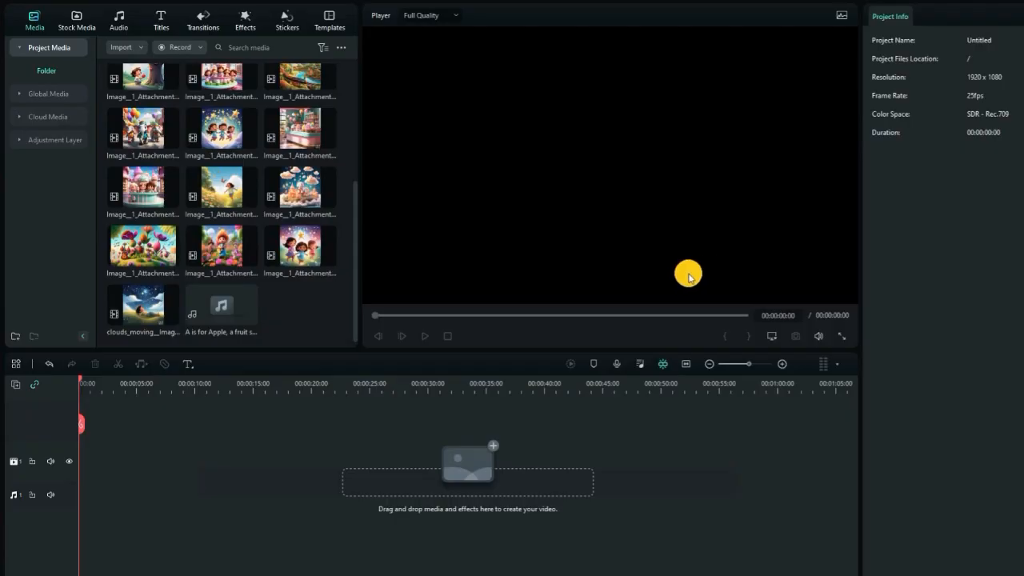
# - Switch to Filmora and place the "A is for Apple" song and the A–Z train clip at the start of the timeline
pyautogui.scroll(5, 164, 244)
pyautogui.scroll(-5, 164, 256)
pyautogui.moveTo(229, 309); pyautogui.dragTo(69, 479)
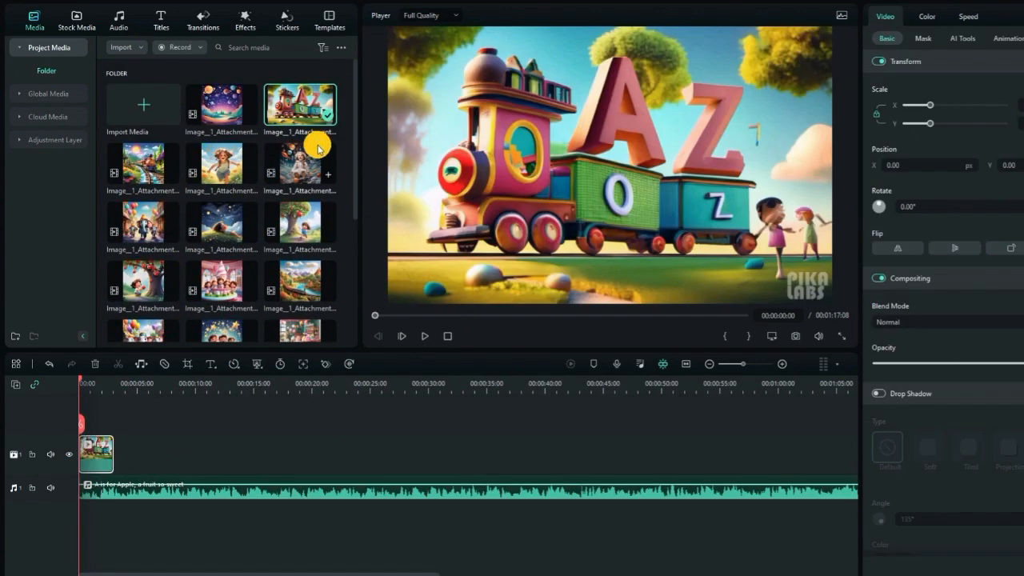
# - Place five more animated clips one after another behind the train clip, including the apple tree, meadow and cloud scenes
pyautogui.moveTo(296, 224); pyautogui.dragTo(117, 464)
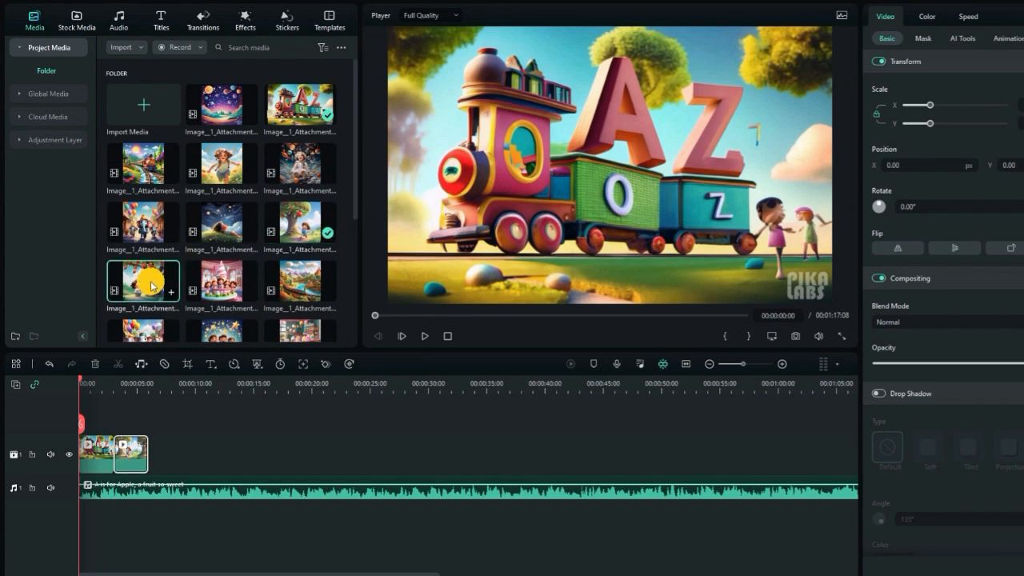
pyautogui.moveTo(149, 281); pyautogui.dragTo(160, 454)
pyautogui.moveTo(210, 165); pyautogui.dragTo(194, 461)
pyautogui.scroll(-3, 217, 238)
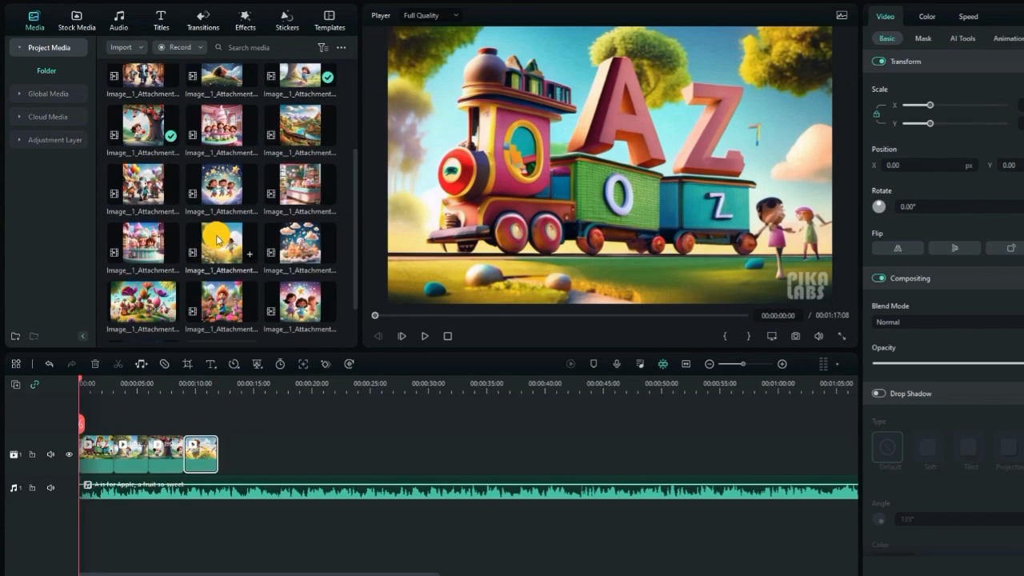
pyautogui.moveTo(216, 238); pyautogui.dragTo(232, 453)
pyautogui.moveTo(300, 240); pyautogui.dragTo(274, 453)
# - Cover the six clips with the Auto Enhance effect and add a transition to the beginning of the video track
pyautogui.click(246, 16)
pyautogui.moveTo(300, 103); pyautogui.dragTo(293, 461)
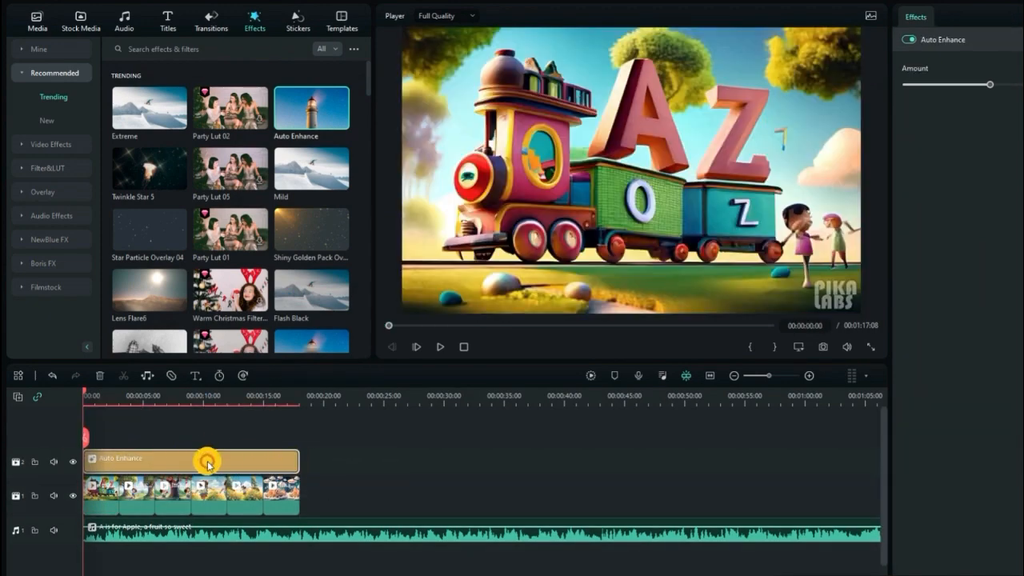
pyautogui.click(142, 166)
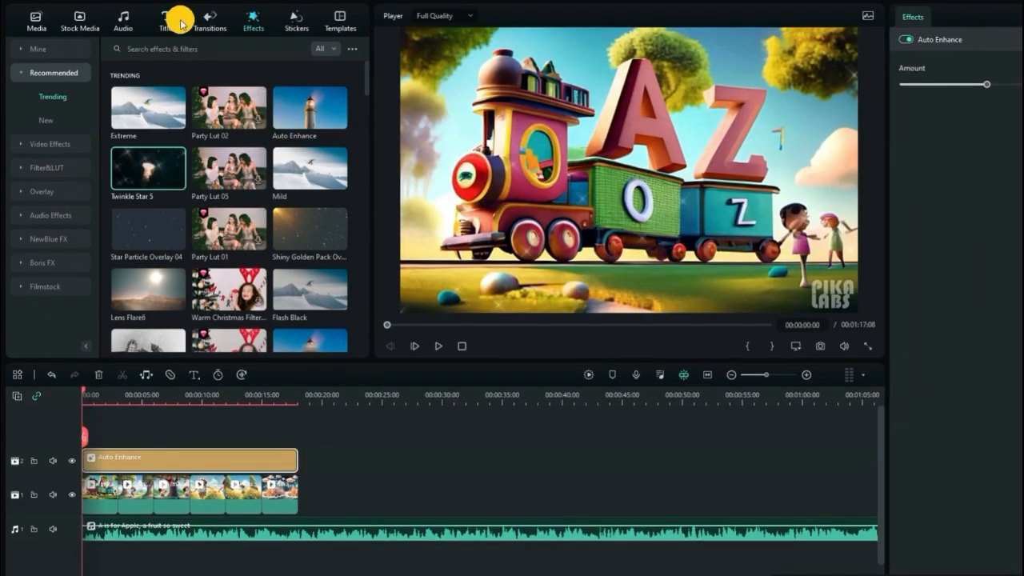
pyautogui.click(210, 23)
pyautogui.moveTo(148, 108); pyautogui.dragTo(102, 491)
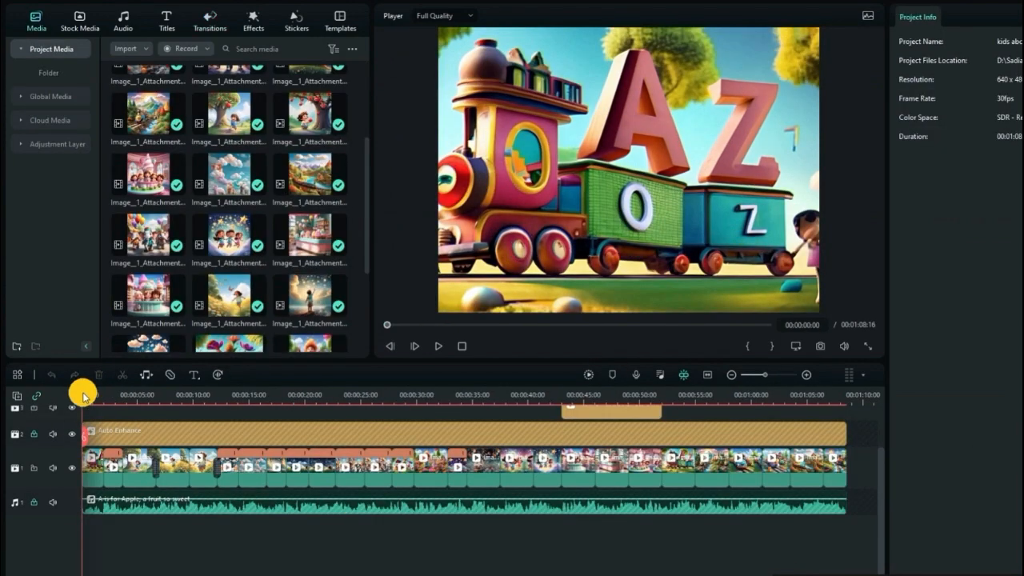
# - Scrub through the completed timeline from start to end and check its clips, effects and transitions
pyautogui.moveTo(83, 397); pyautogui.dragTo(835, 393)
pyautogui.click(402, 469)
pyautogui.click(258, 20)
pyautogui.click(194, 375)
pyautogui.click(851, 464)
pyautogui.click(581, 472)
pyautogui.scroll(-2, 148, 264)
pyautogui.scroll(-2, 148, 264)
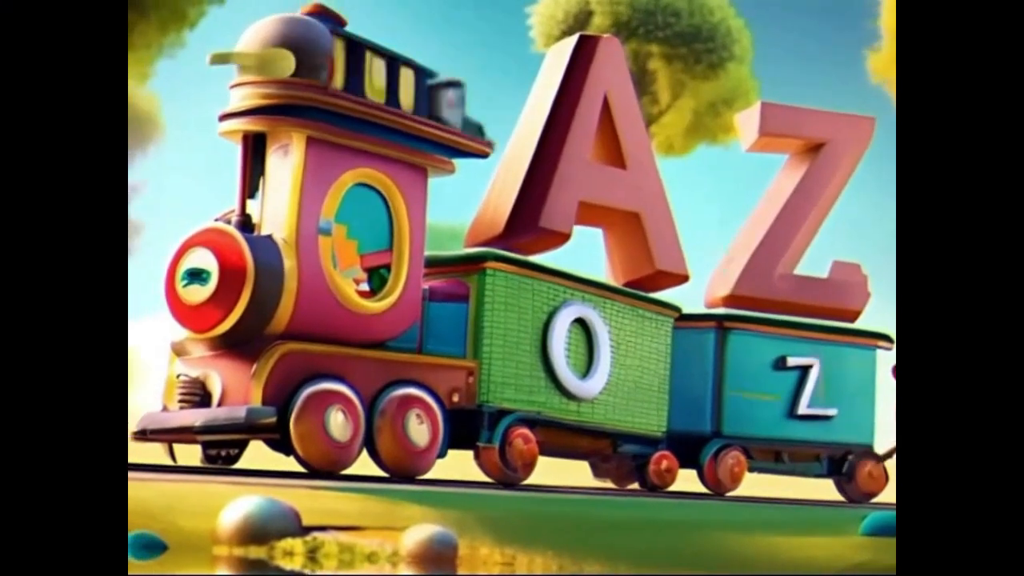